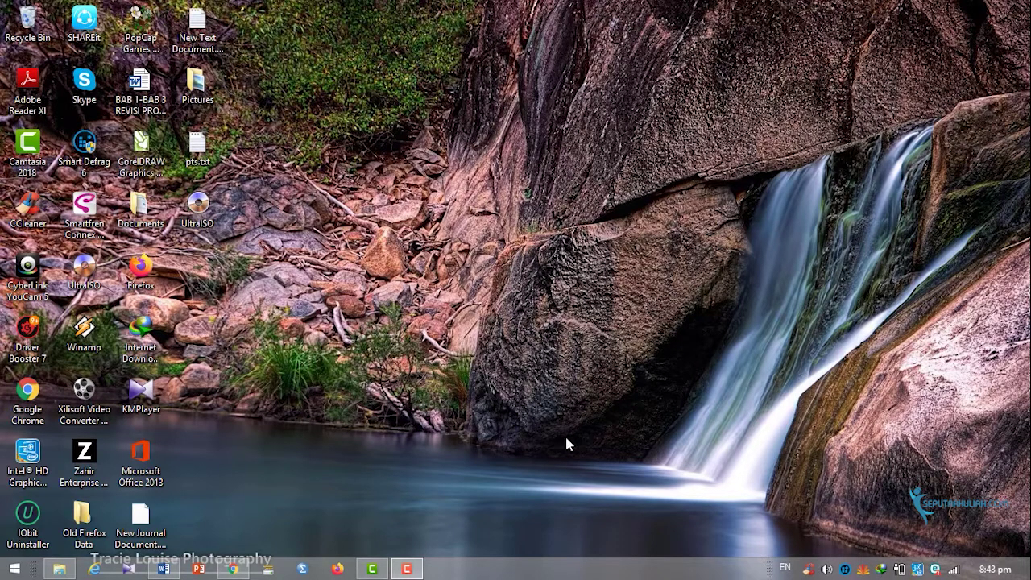
Bring the Word document to the front and place the caret before 'terdapat' in the first paragraph.
left_click(164, 569)
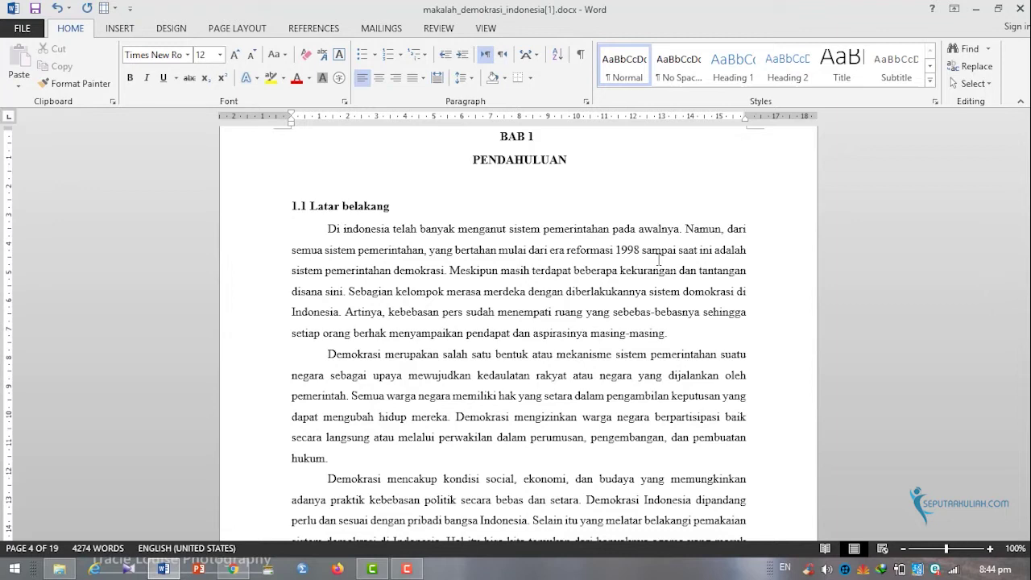
left_click(507, 232)
left_click(594, 271, "shift")
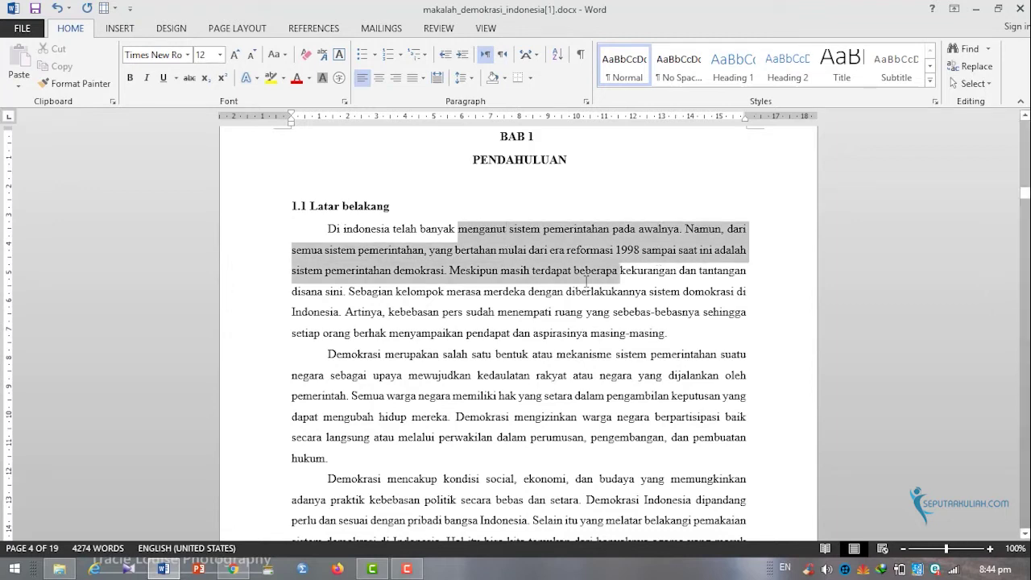
left_click(531, 270)
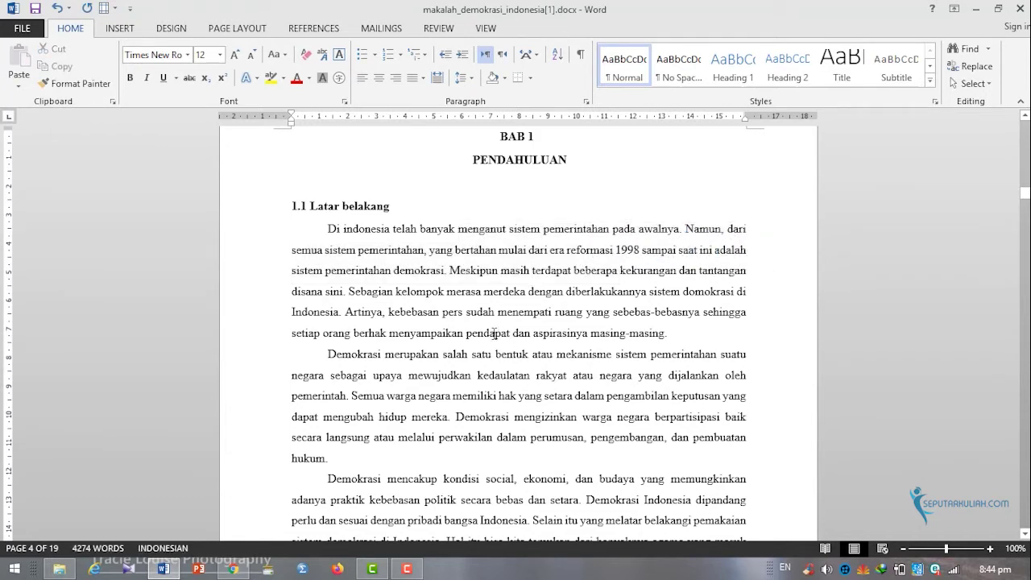
Select the sentence beginning 'Meskipun masih terdapat' and attach a new comment to it from the Review tools.
left_click(441, 31)
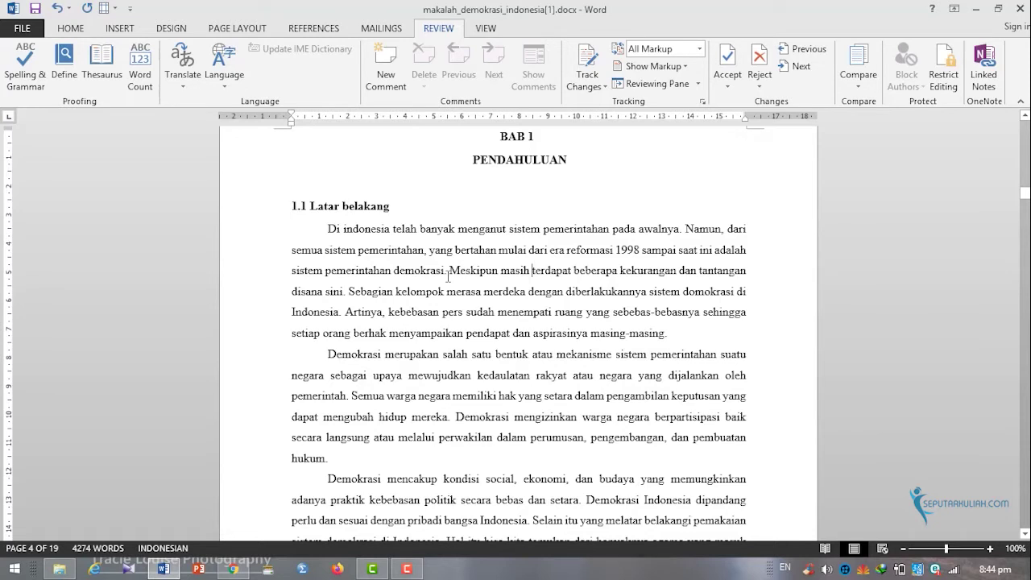
mouse_move(449, 271)
left_mouse_down()
mouse_move(332, 311)
mouse_move(347, 291)
left_mouse_up()
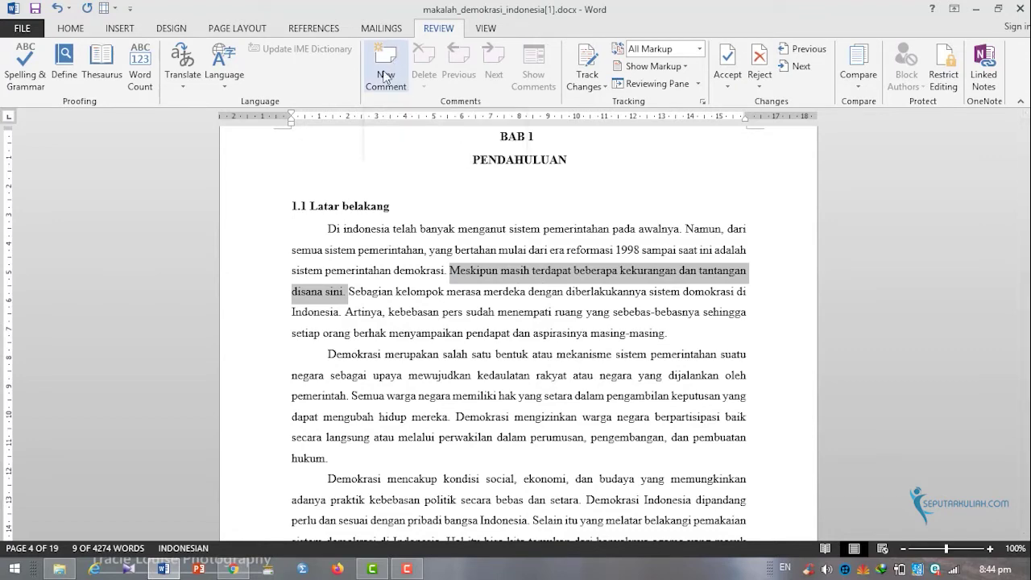
left_click(385, 77)
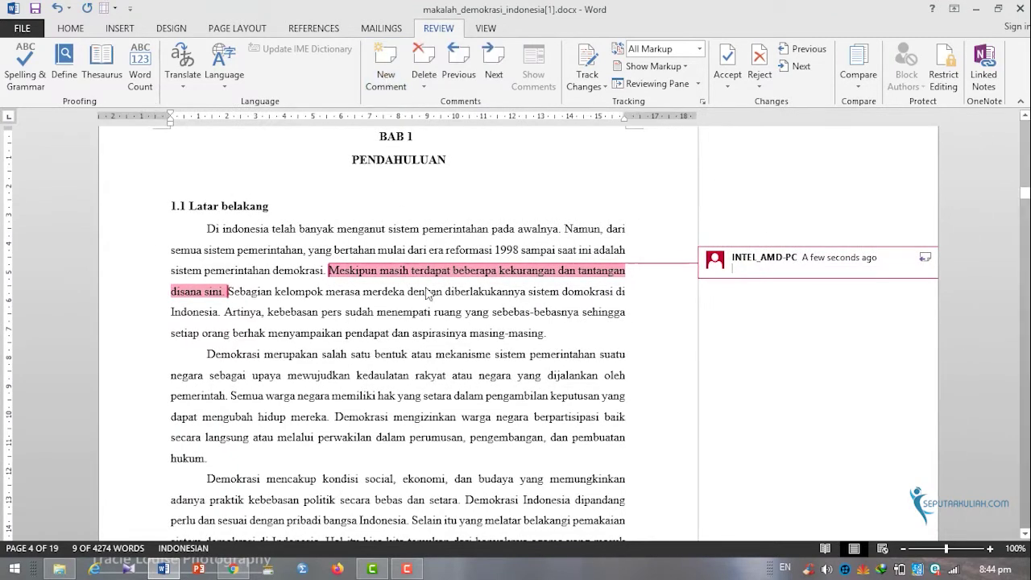
Write 'sumbernya harus dicantumkan' in the new comment balloon and finish editing.
left_click(427, 293)
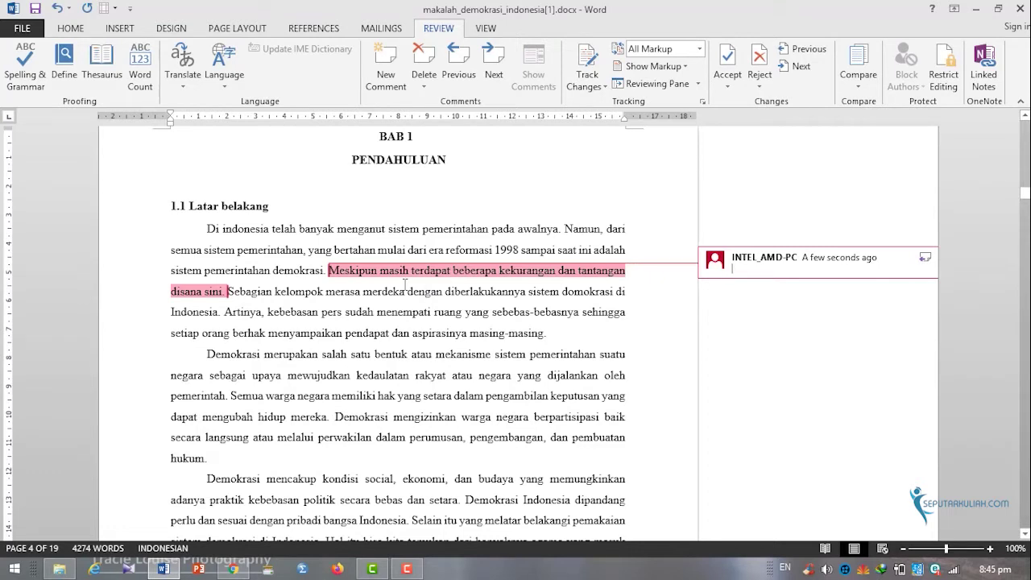
type("sumb")
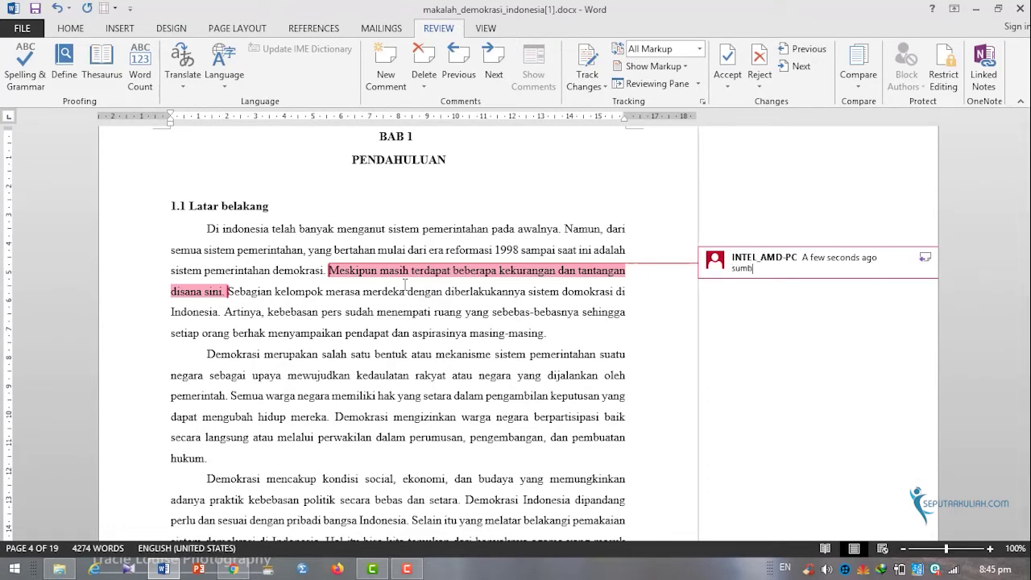
type("ernya")
type(" harus ")
type("dican")
type("tumkan")
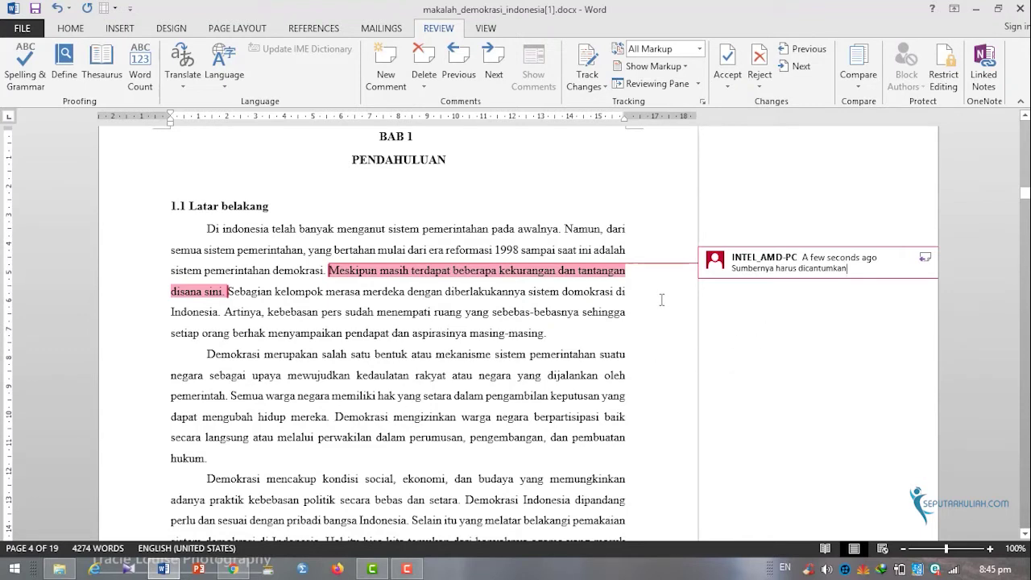
left_click(662, 298)
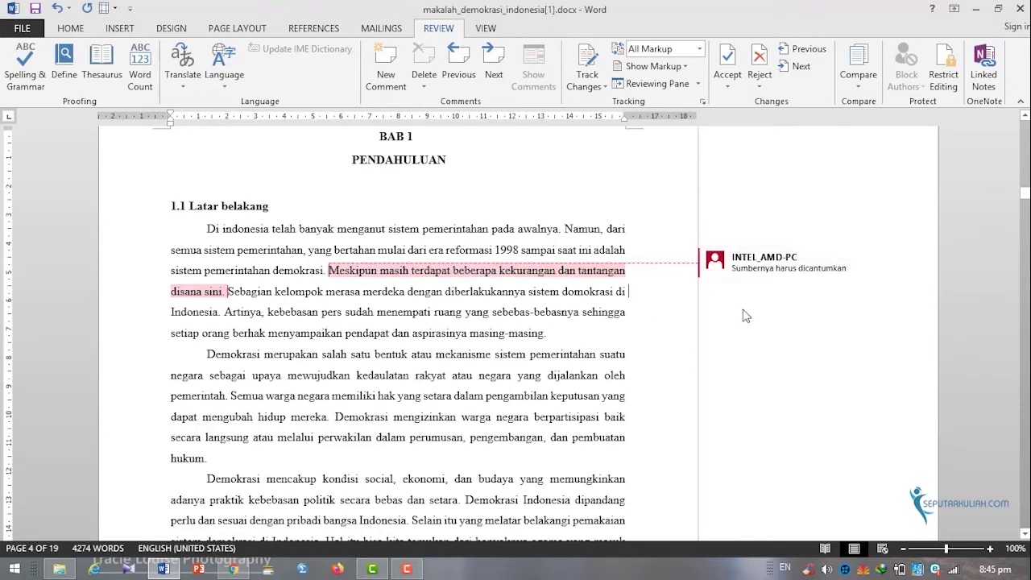
Switch Display for Review to No Markup so the comment and highlight are hidden.
left_click(774, 268)
left_click(659, 277)
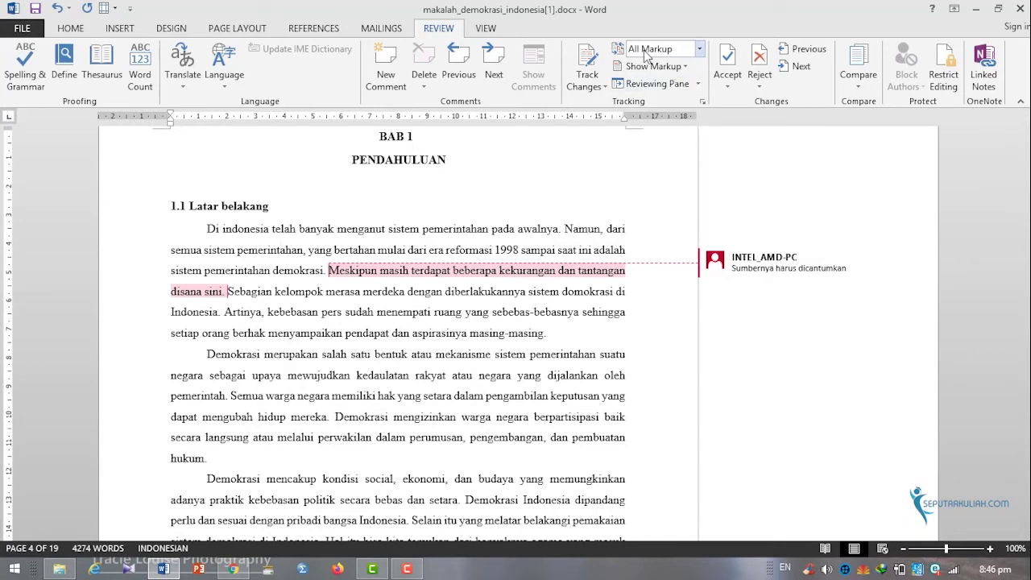
left_click(699, 51)
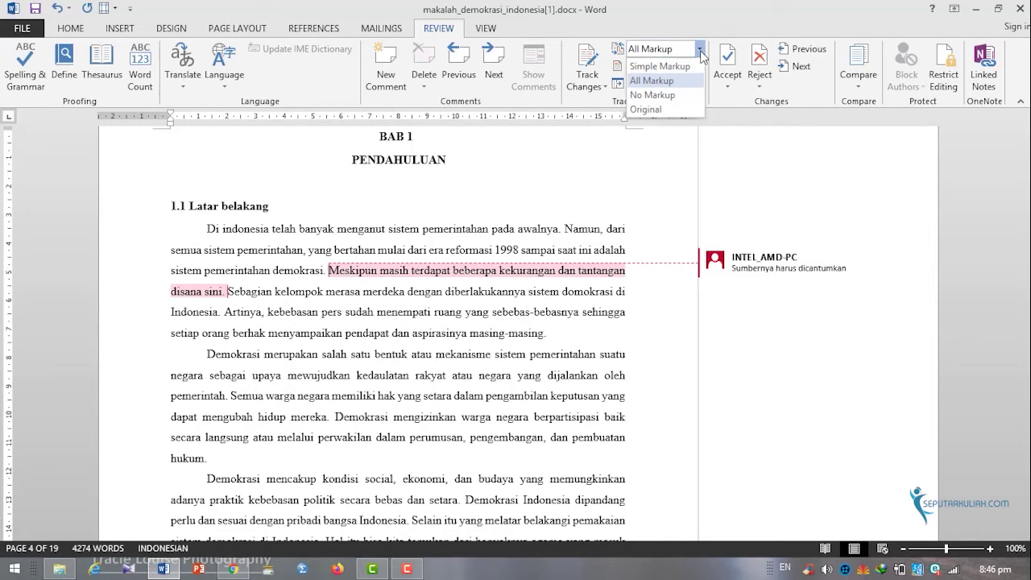
left_click(655, 96)
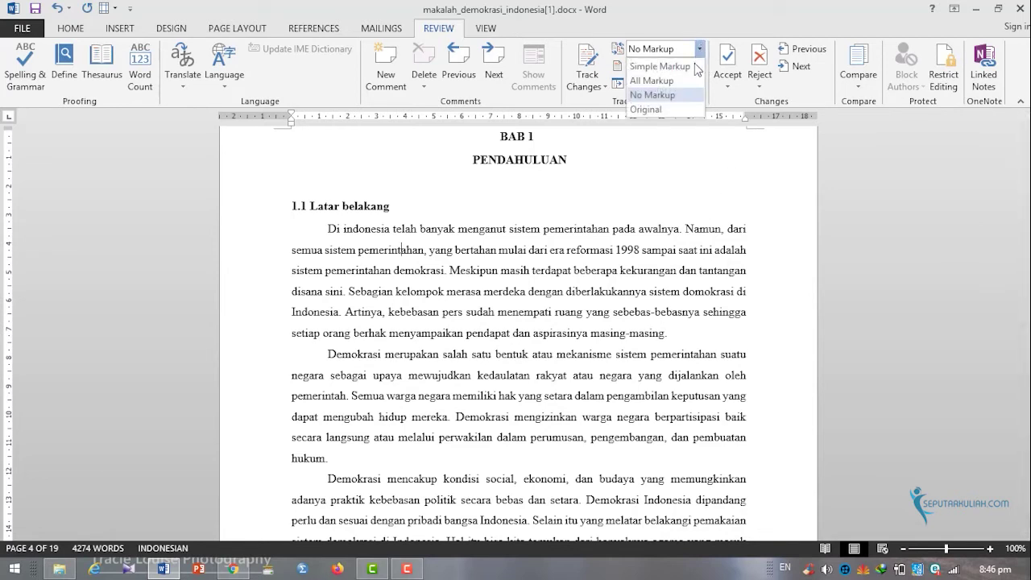
Set Display for Review back to All Markup, then reopen the list and dismiss it unchanged.
left_click(698, 68)
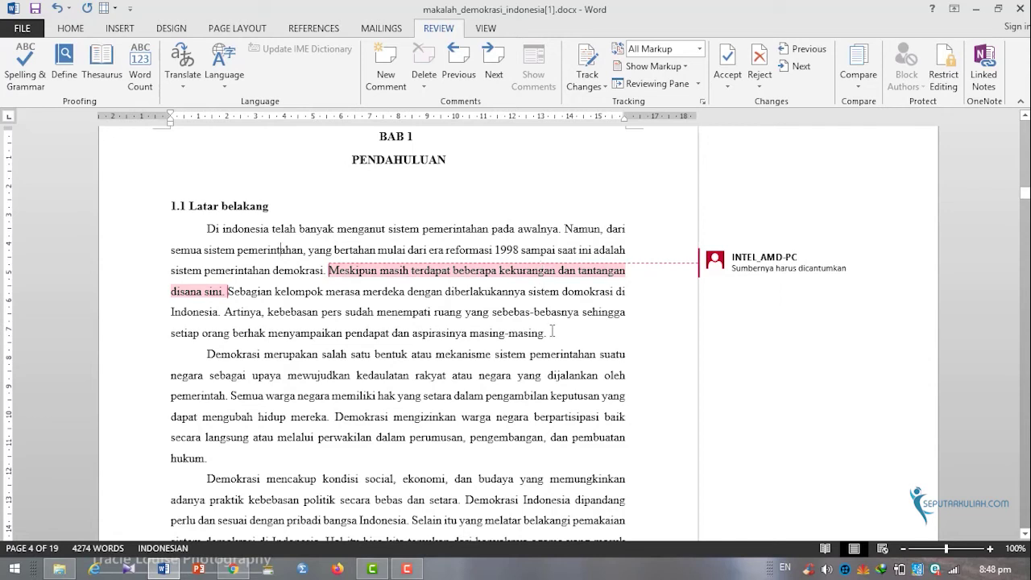
left_click(701, 50)
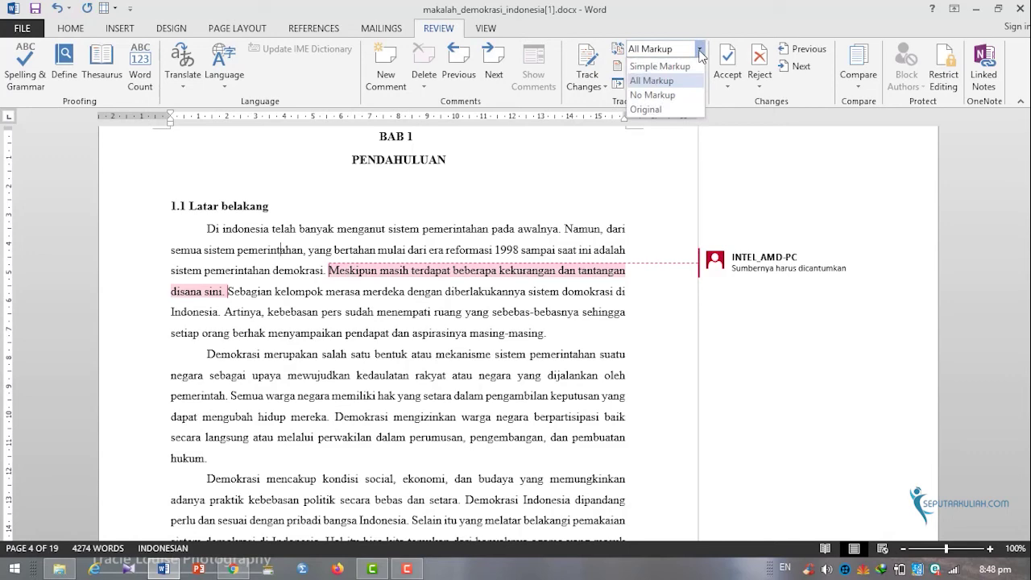
key("Escape")
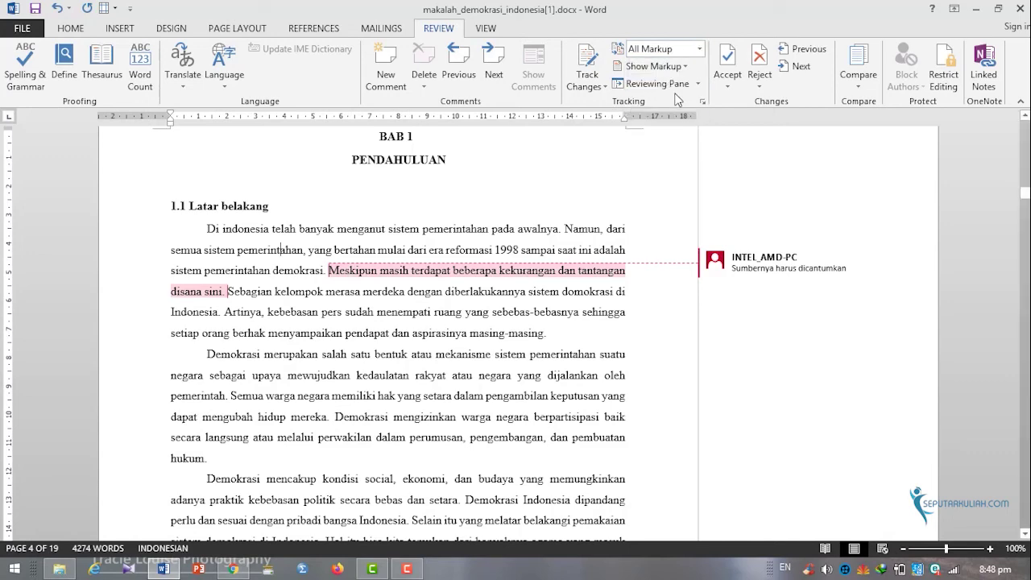